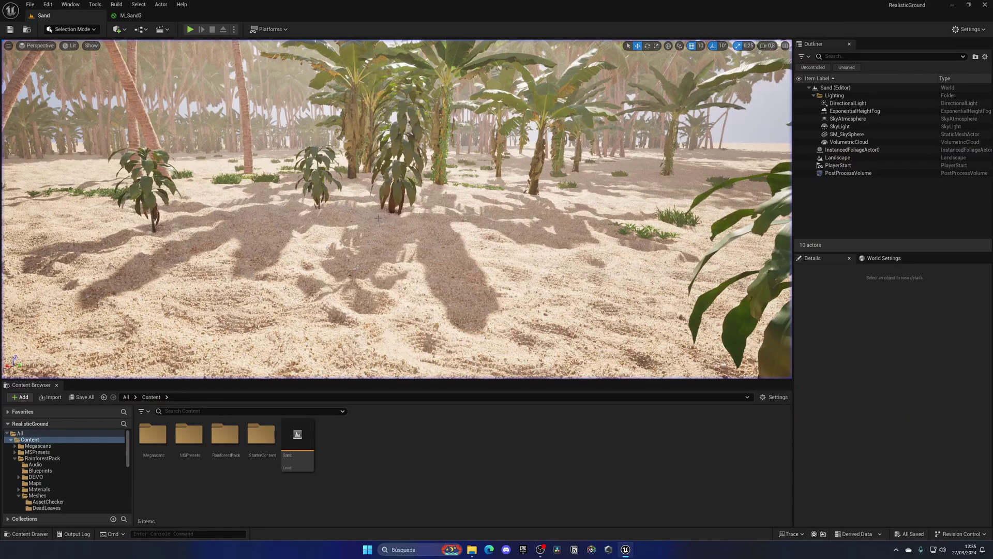
- In the M_Sand3 material, set the Nanite displacement magnitude to 0.3
{"action": "left_click", "coordinate": [132, 15]}
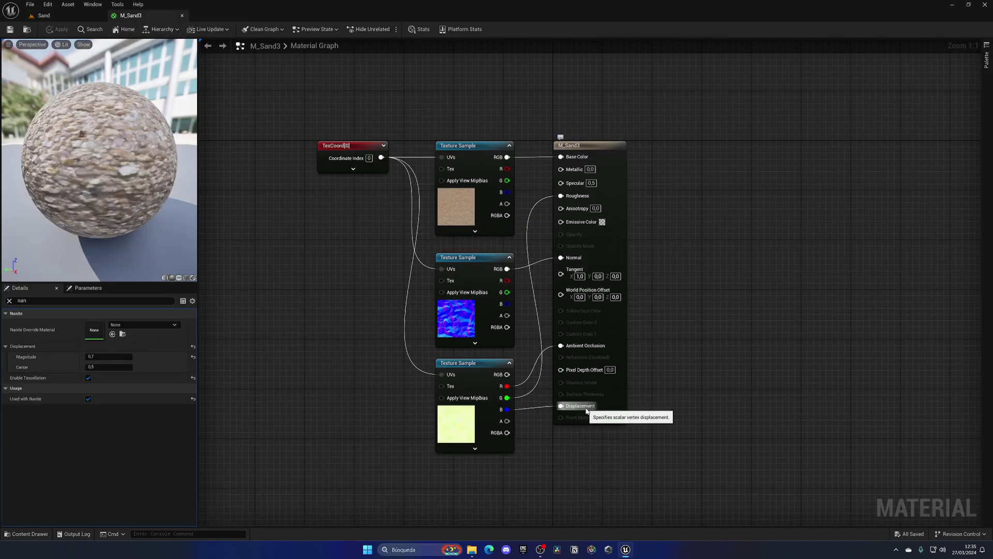
{"action": "left_click", "coordinate": [464, 420]}
{"action": "left_click", "coordinate": [399, 420]}
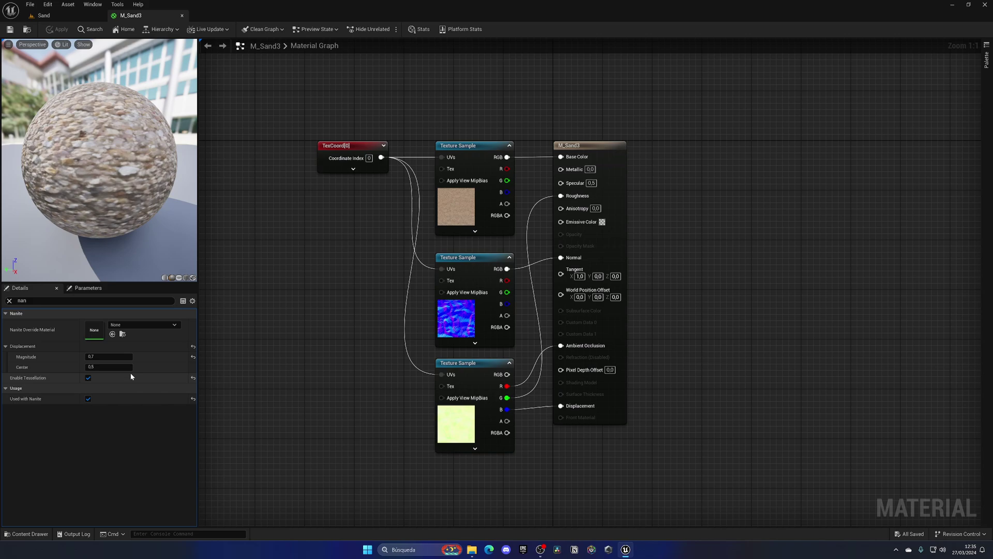
{"action": "left_click", "coordinate": [113, 357]}
{"action": "left_click_drag", "start_coordinate": [111, 356], "coordinate": [80, 357]}
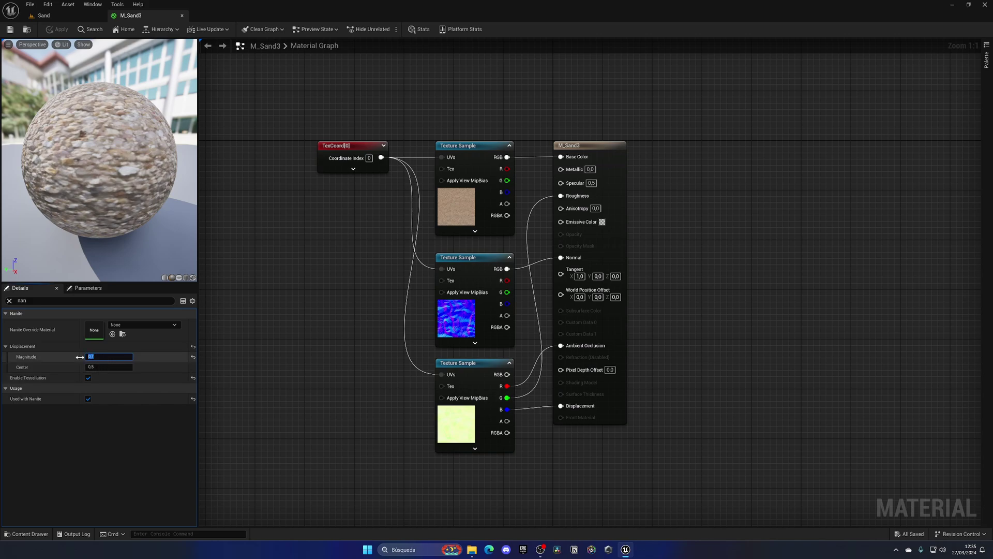
{"action": "key", "text": "Return"}
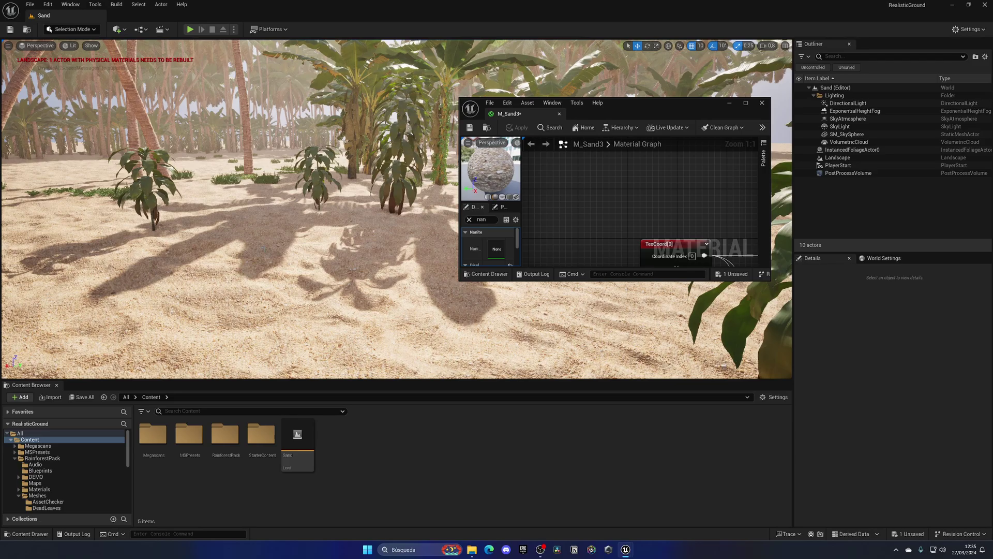
- Set M_Sand3's displacement magnitude to 2 and apply it to preview the effect on the ground
{"action": "key", "text": "w"}
{"action": "right_click_drag", "start_coordinate": [283, 283], "coordinate": [288, 286]}
{"action": "key", "text": "s"}
{"action": "scroll", "coordinate": [575, 187], "scroll_direction": "down", "scroll_amount": 1}
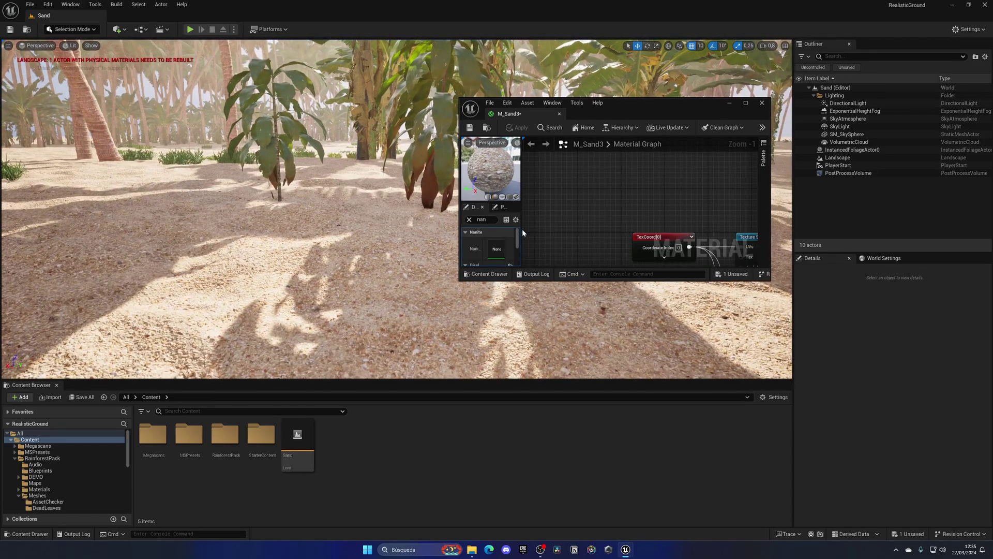
{"action": "left_click_drag", "start_coordinate": [523, 228], "coordinate": [609, 230]}
{"action": "scroll", "coordinate": [548, 235], "scroll_direction": "down", "scroll_amount": 2}
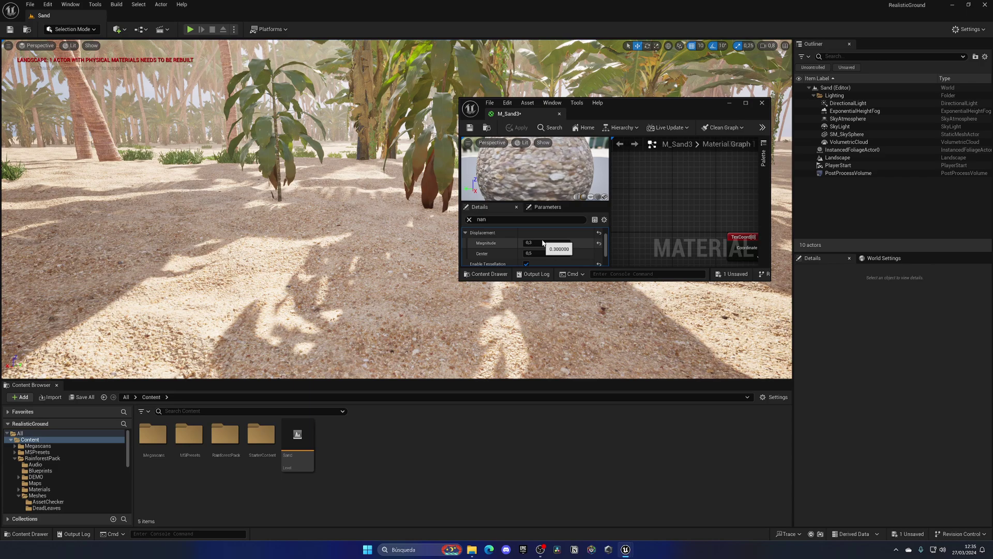
{"action": "left_click", "coordinate": [543, 242]}
{"action": "type", "text": "2"}
{"action": "key", "text": "Return"}
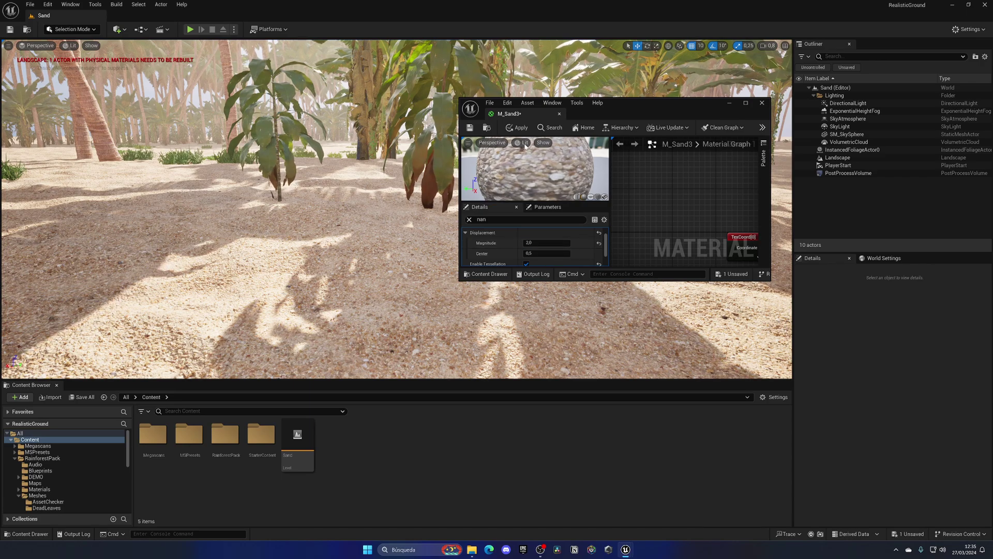
{"action": "left_click", "coordinate": [517, 127]}
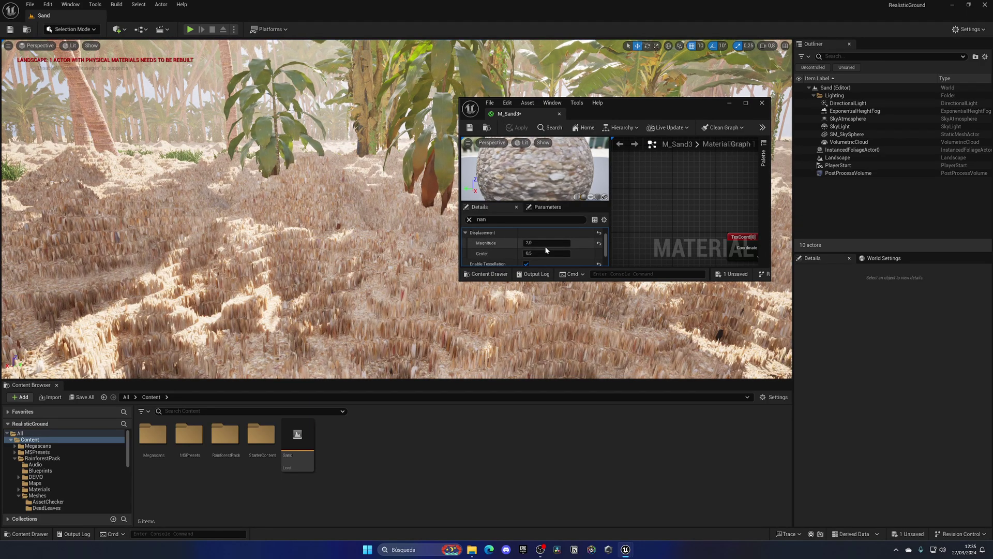
- Set M_Sand3's displacement magnitude to 0.3 and apply it, and dock the material editor back into the main window
{"action": "left_click", "coordinate": [540, 243]}
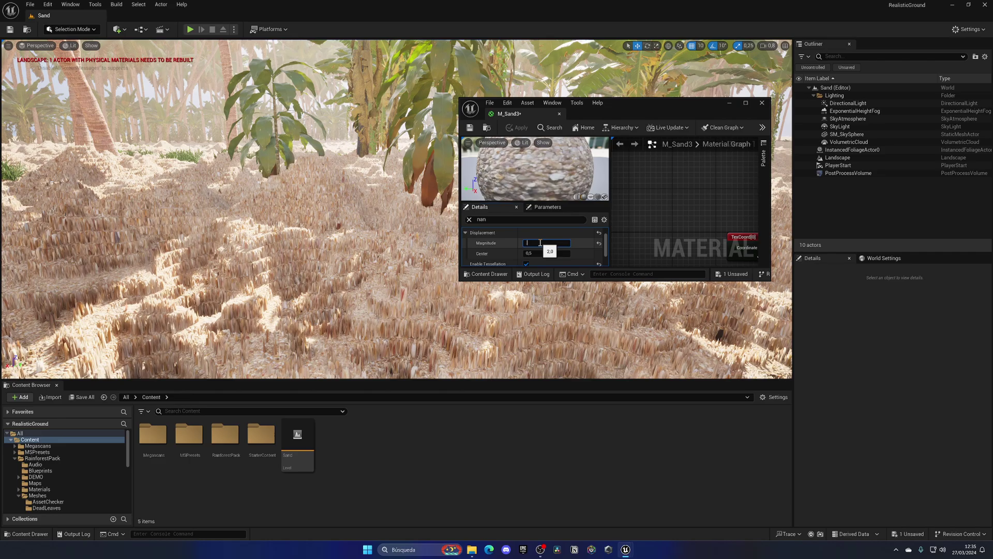
{"action": "type", "text": "0,3"}
{"action": "key", "text": "Return"}
{"action": "left_click", "coordinate": [518, 127]}
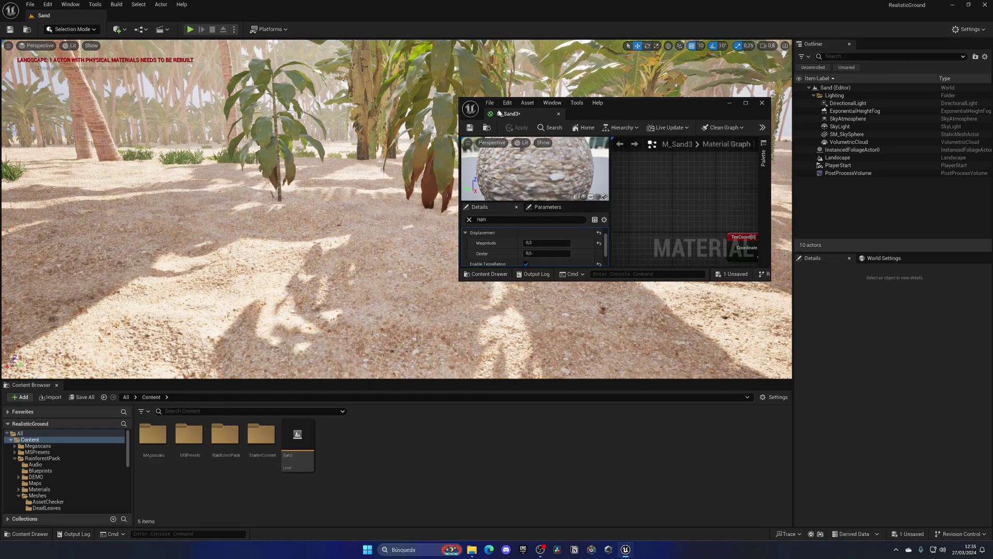
{"action": "left_click_drag", "start_coordinate": [500, 113], "coordinate": [187, 17]}
{"action": "left_click", "coordinate": [81, 20]}
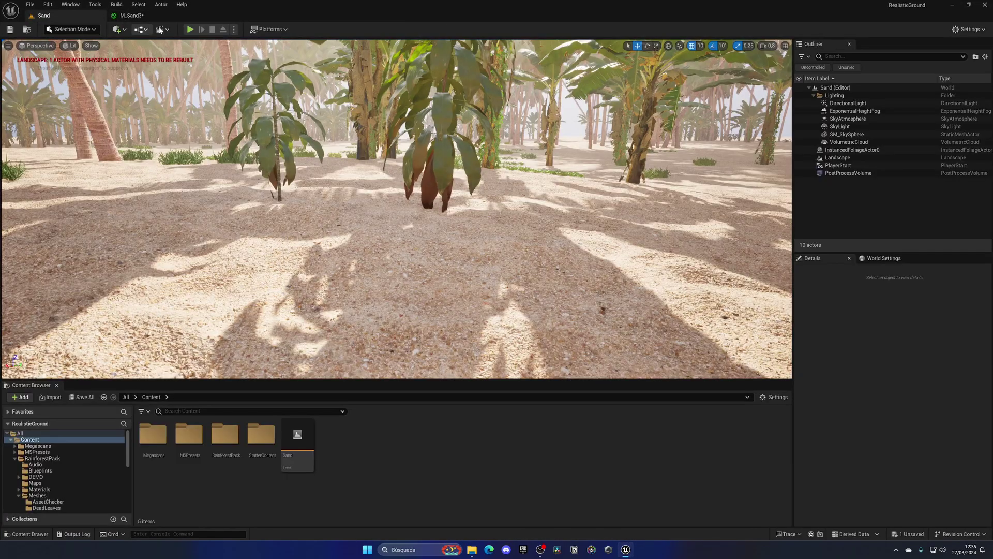
- Play-test the Sand level by running the character across the sand, and save all changes after ending play
{"action": "left_click", "coordinate": [190, 30]}
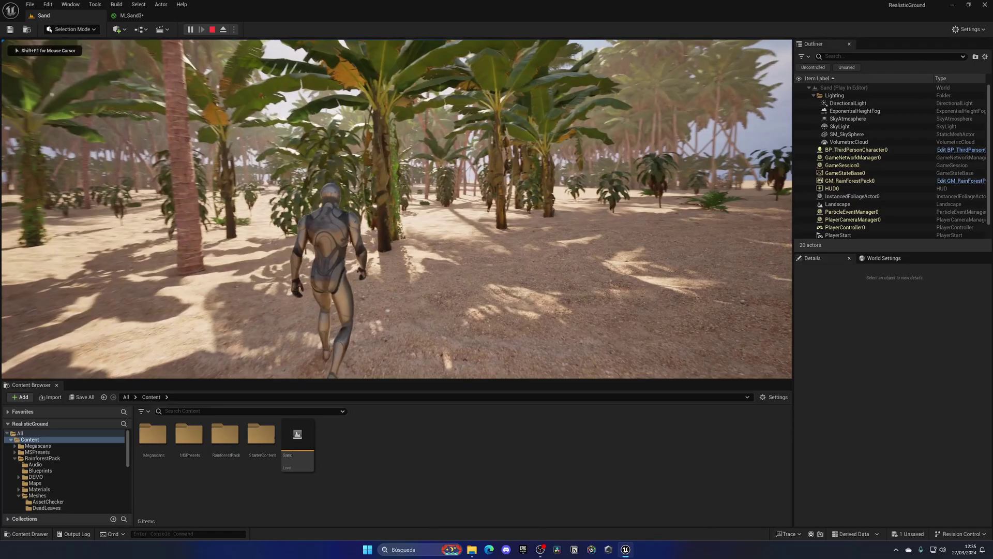
{"action": "key", "text": "w"}
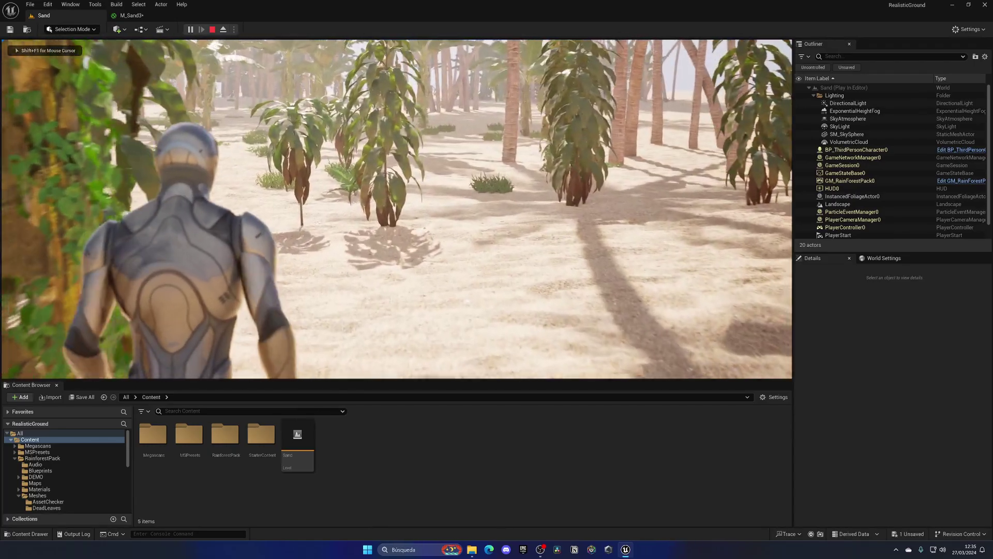
{"action": "key", "text": "w"}
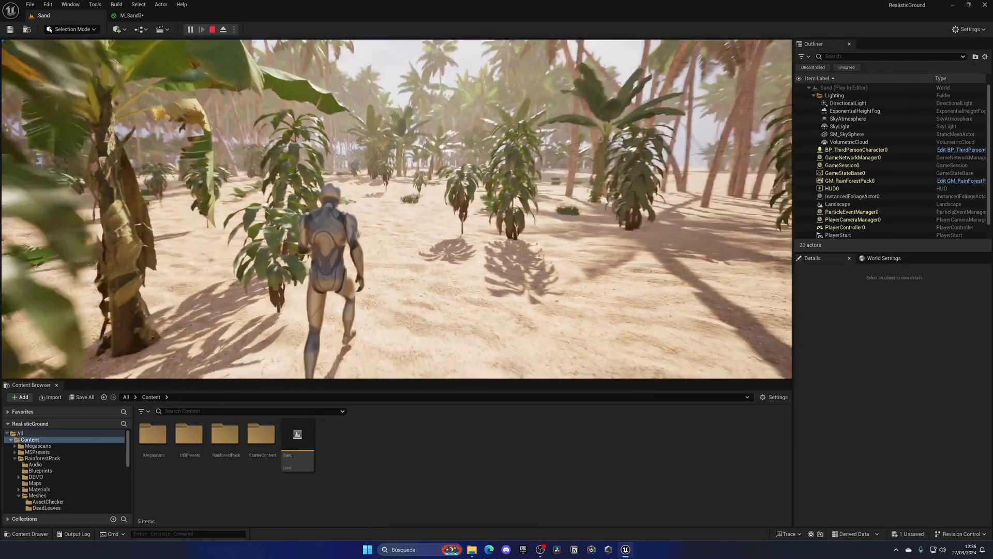
{"action": "key", "text": "w"}
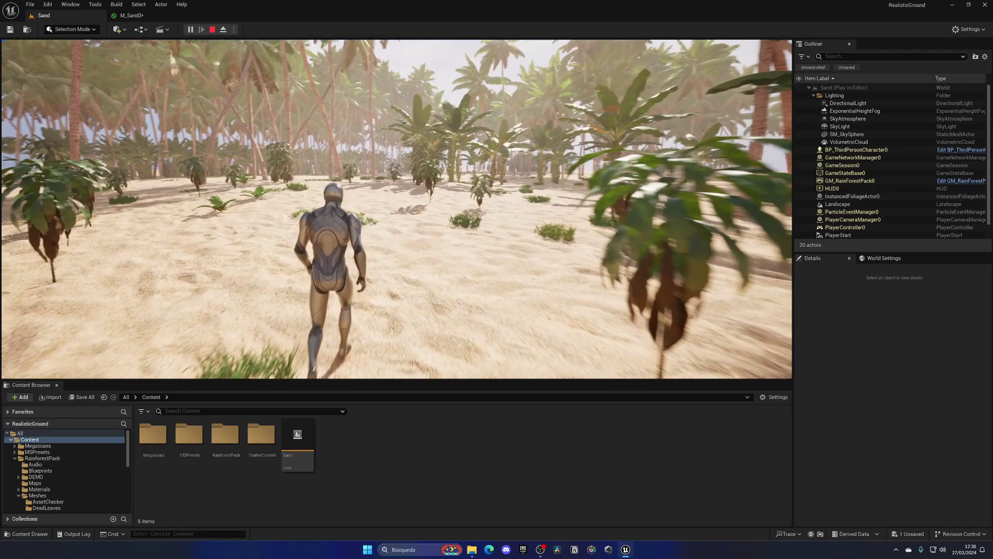
{"action": "key", "text": "w"}
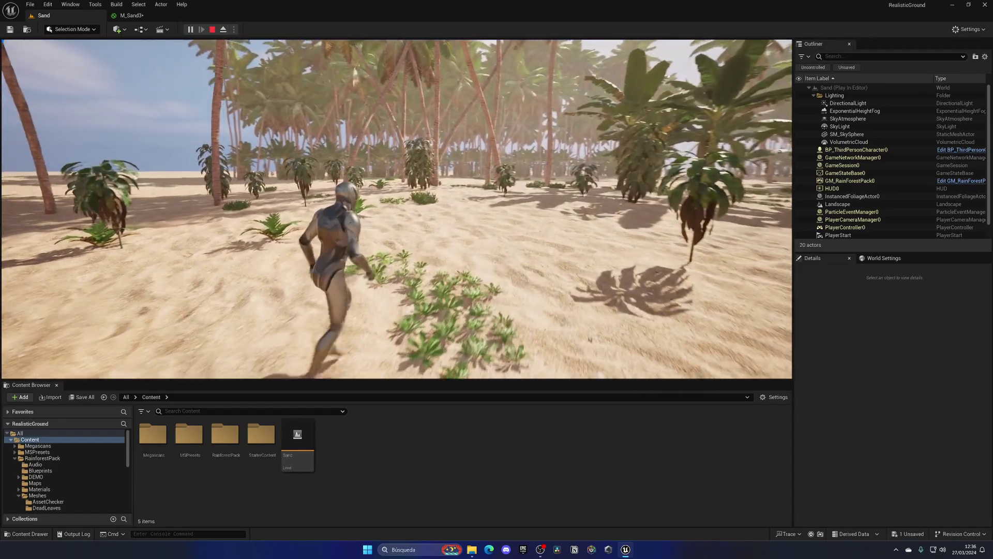
{"action": "key", "text": "Escape"}
{"action": "right_click_drag", "start_coordinate": [680, 270], "coordinate": [744, 264]}
{"action": "key", "text": "ctrl+shift+s"}
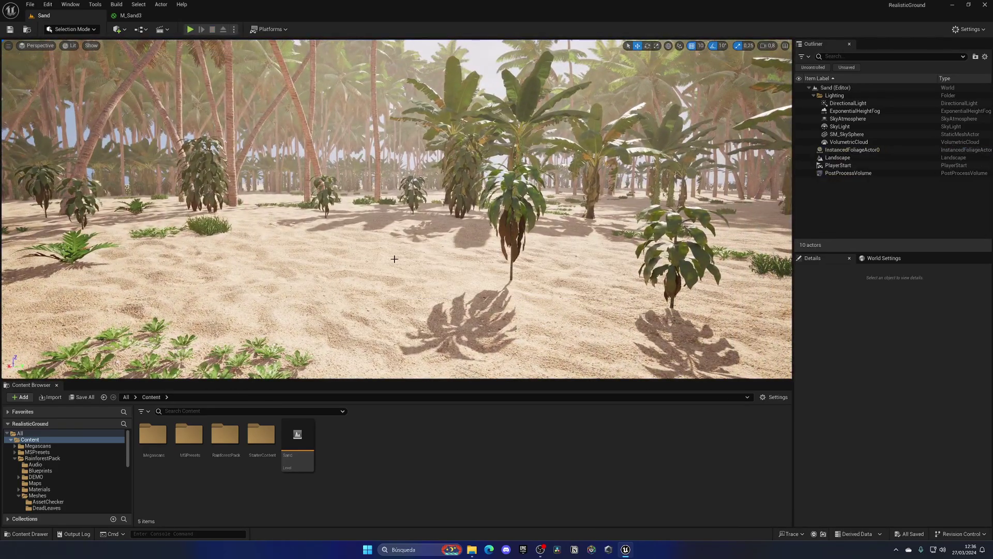
- Assign M_Sand2 as the material of the Landscape
{"action": "left_click", "coordinate": [394, 258]}
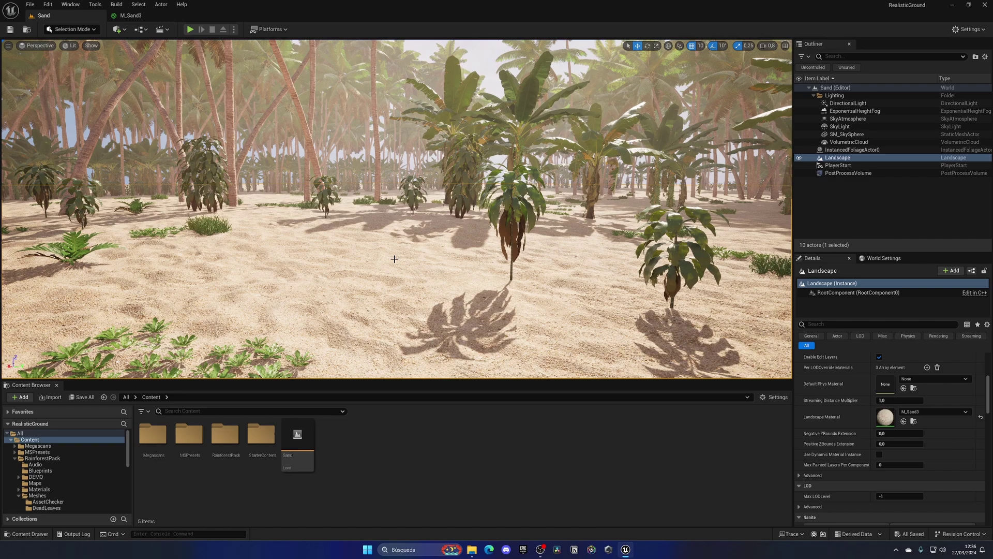
{"action": "left_click", "coordinate": [933, 411]}
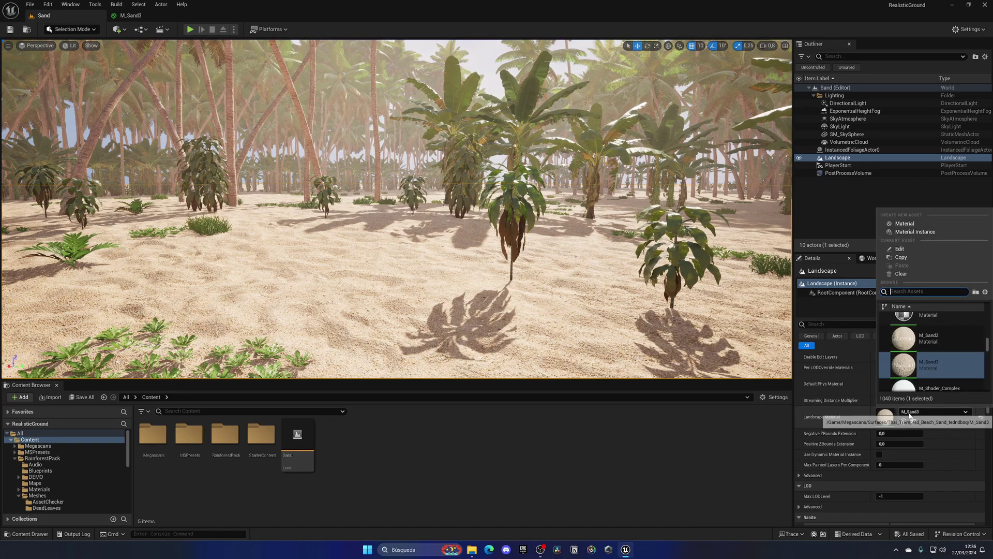
{"action": "left_click", "coordinate": [929, 349]}
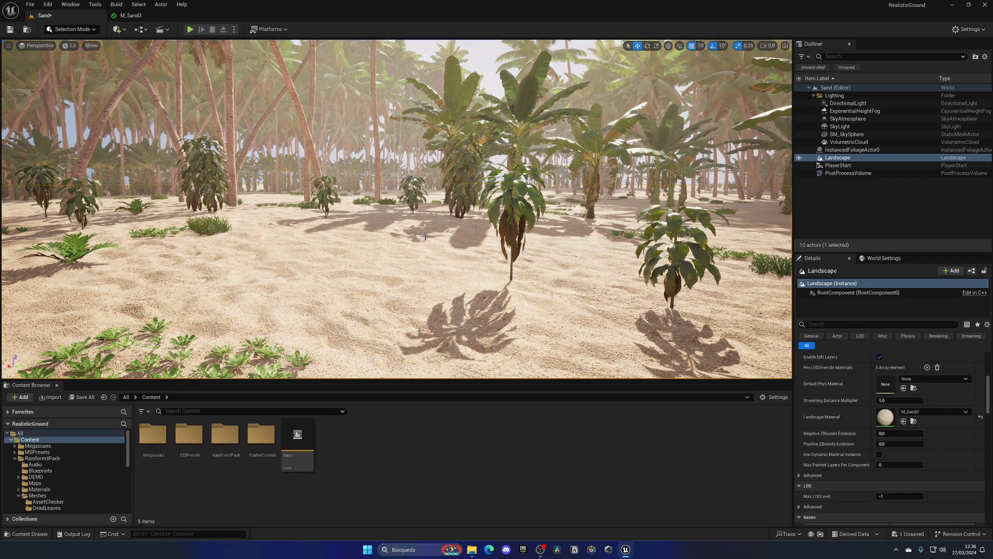
- Play-test the level with the M_Sand2 ground by running the character between the palms
{"action": "right_click_drag", "start_coordinate": [351, 133], "coordinate": [385, 133]}
{"action": "left_click", "coordinate": [191, 29]}
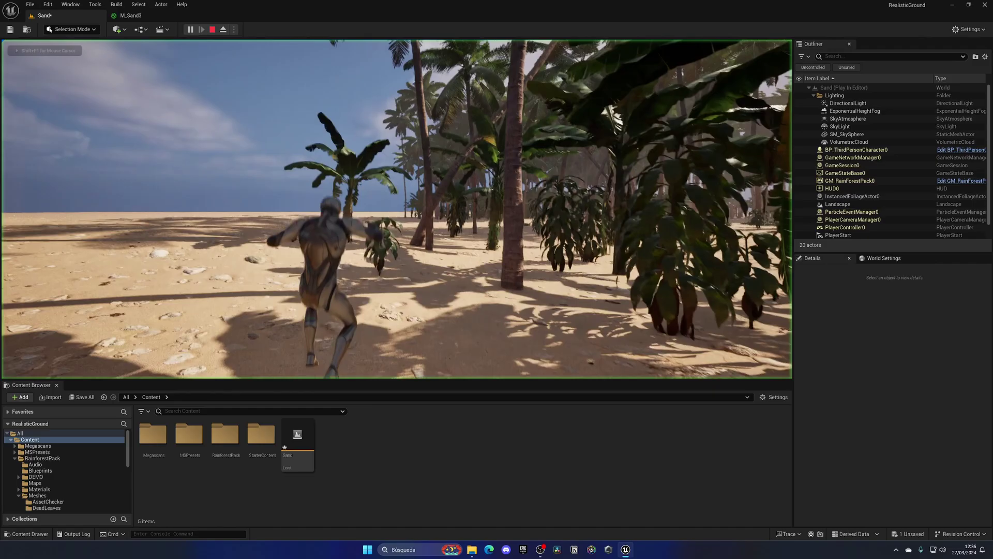
{"action": "key", "text": "w"}
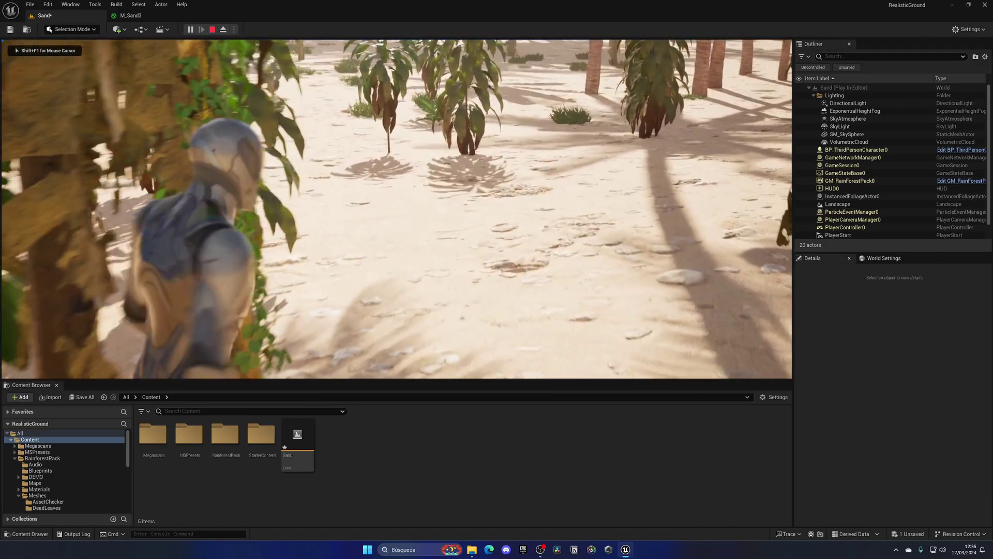
{"action": "key", "text": "w"}
{"action": "key", "text": "d"}
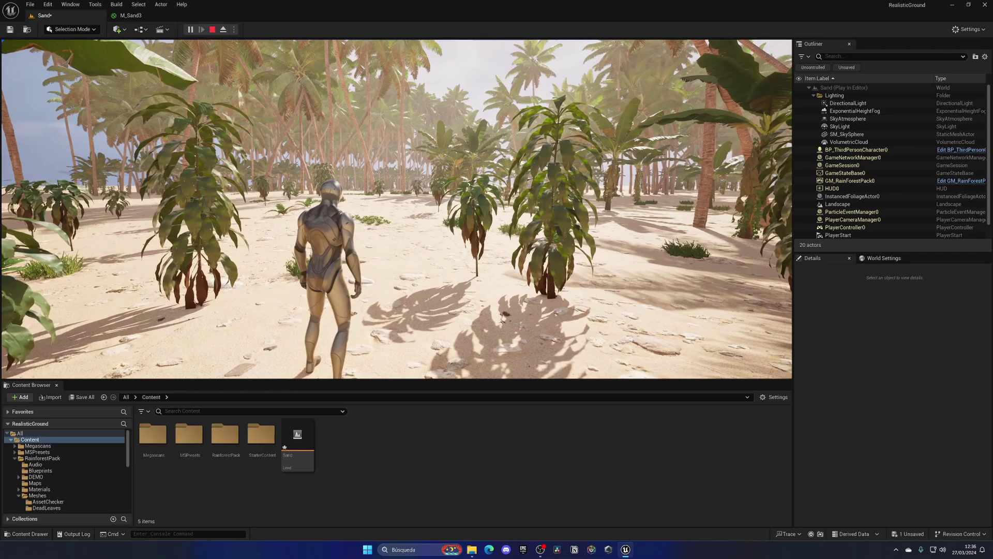
- Eject from the character during play to examine the ground up close under a changed sun direction, and possess the character again
{"action": "key", "text": "F8"}
{"action": "right_click_drag", "start_coordinate": [489, 239], "coordinate": [489, 245]}
{"action": "key", "text": "w"}
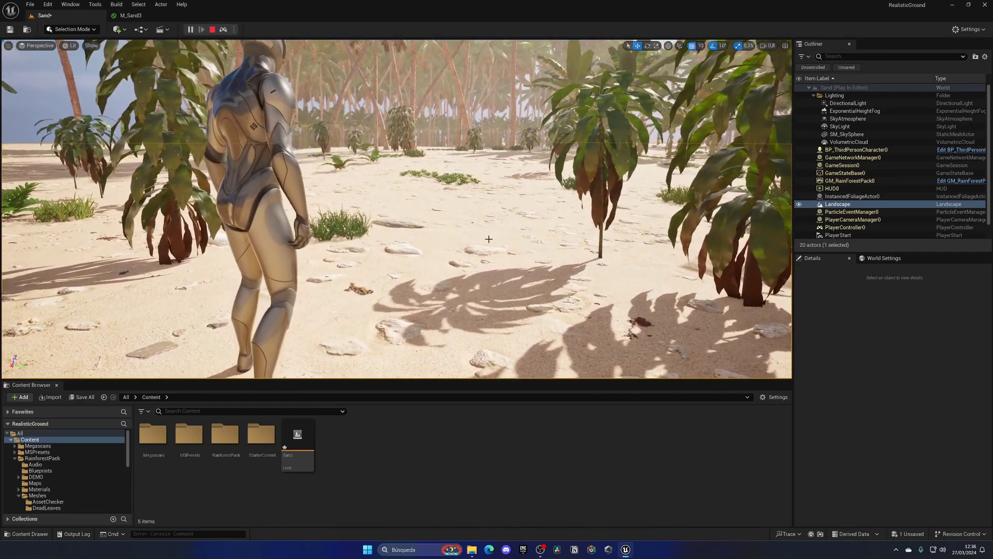
{"action": "key", "text": "ctrl+l"}
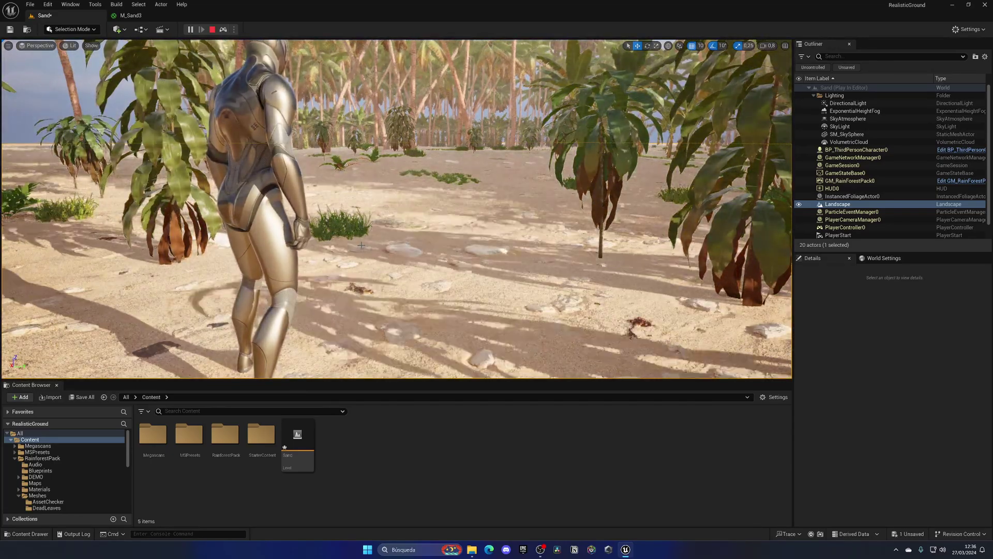
{"action": "left_click", "coordinate": [224, 29]}
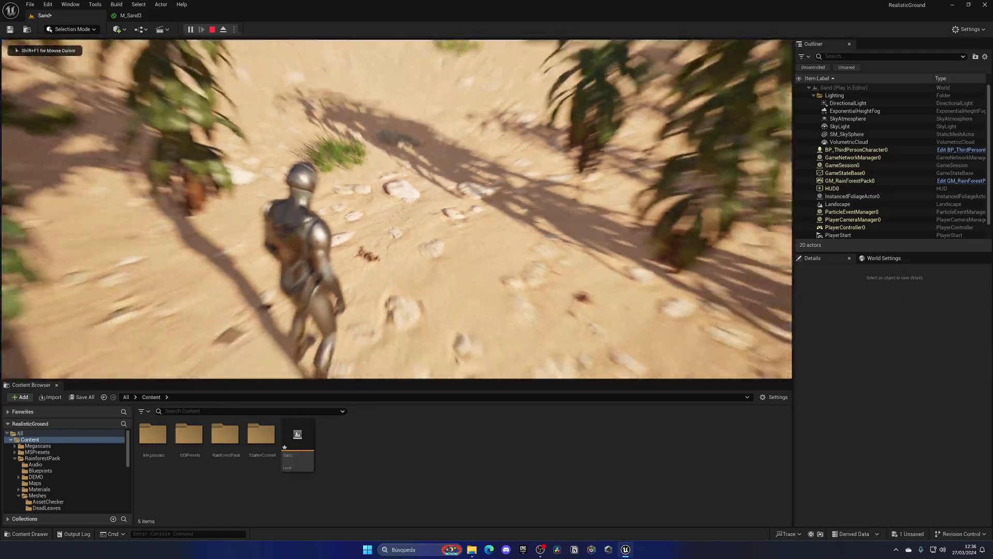
- Examine the ground up close and the M_Sand2 material graph, end play, and dock the M_Sand2 editor beside M_Sand3
{"action": "key", "text": "F8"}
{"action": "key", "text": "e"}
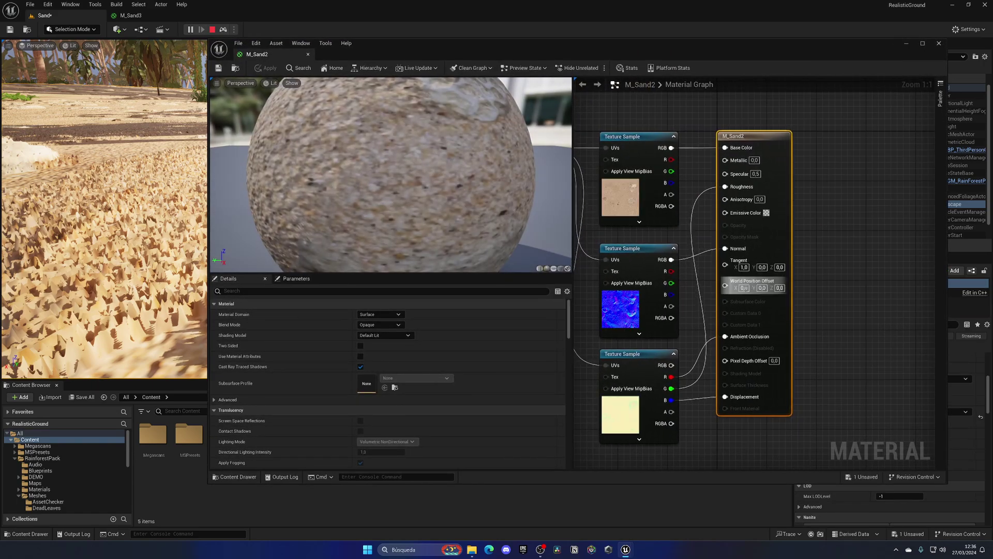
{"action": "right_click_drag", "start_coordinate": [714, 290], "coordinate": [798, 291]}
{"action": "key", "text": "Escape"}
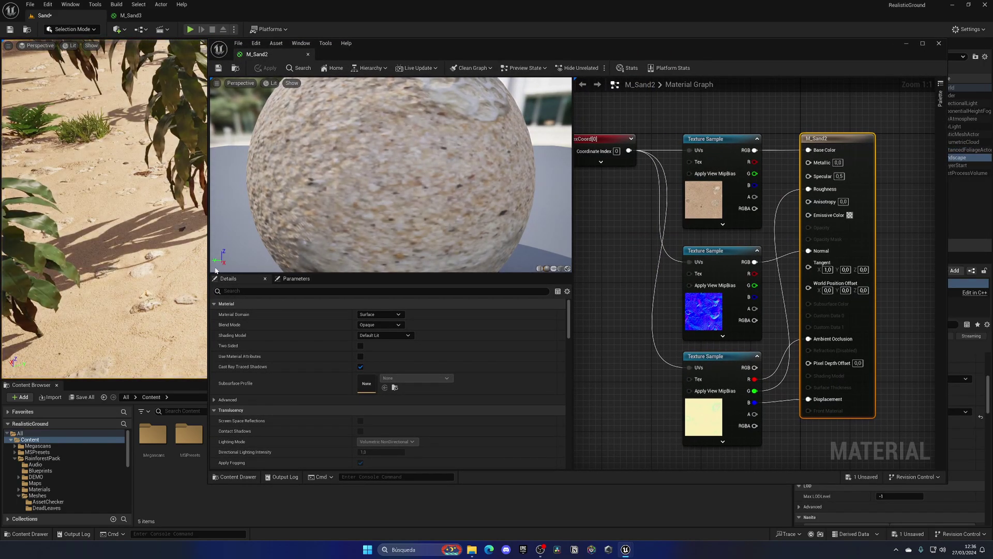
{"action": "left_click_drag", "start_coordinate": [273, 57], "coordinate": [244, 18]}
{"action": "left_click", "coordinate": [78, 17]}
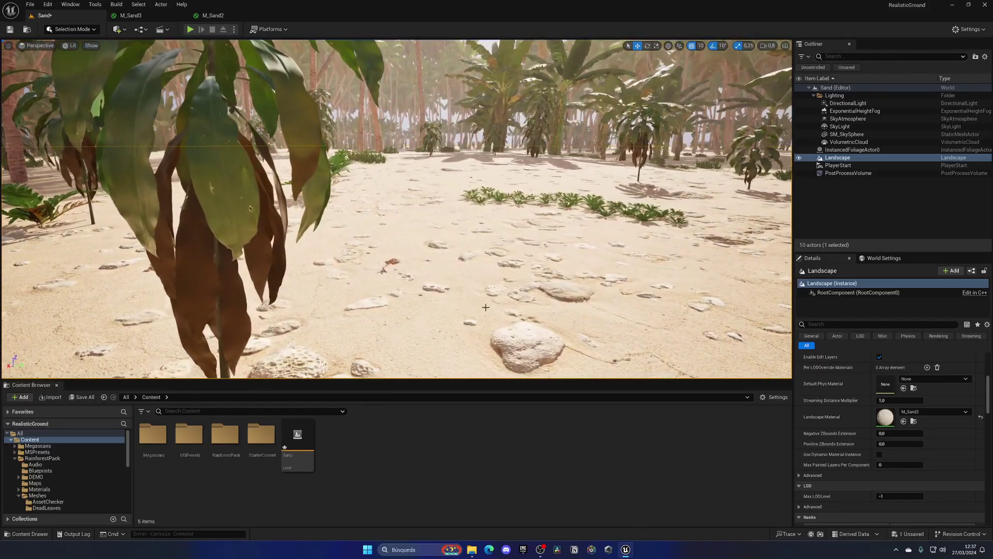
- Assign M_Sand as the Landscape's material and open M_Sand in the material editor with a wider graph area
{"action": "left_click", "coordinate": [947, 412]}
{"action": "left_click", "coordinate": [928, 339]}
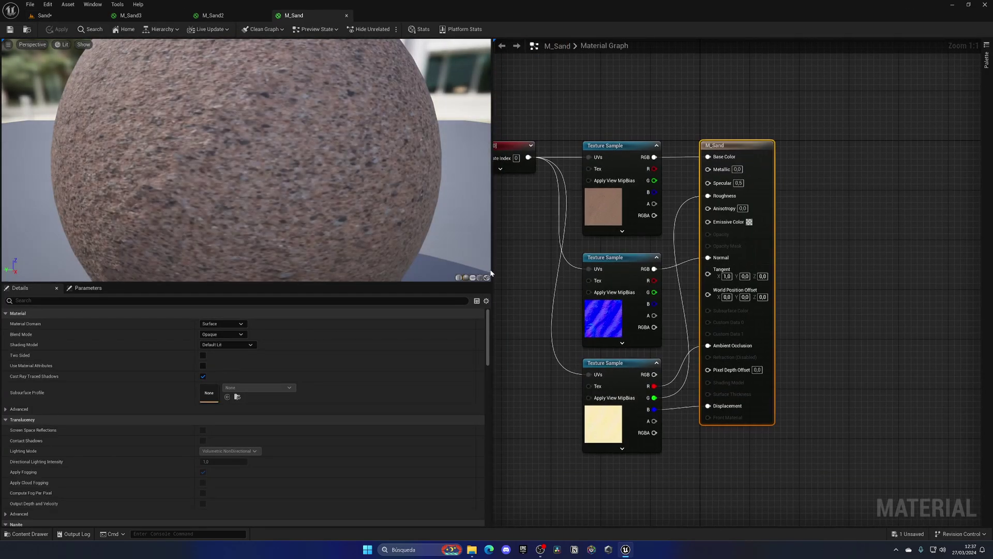
{"action": "left_click_drag", "start_coordinate": [493, 269], "coordinate": [195, 269]}
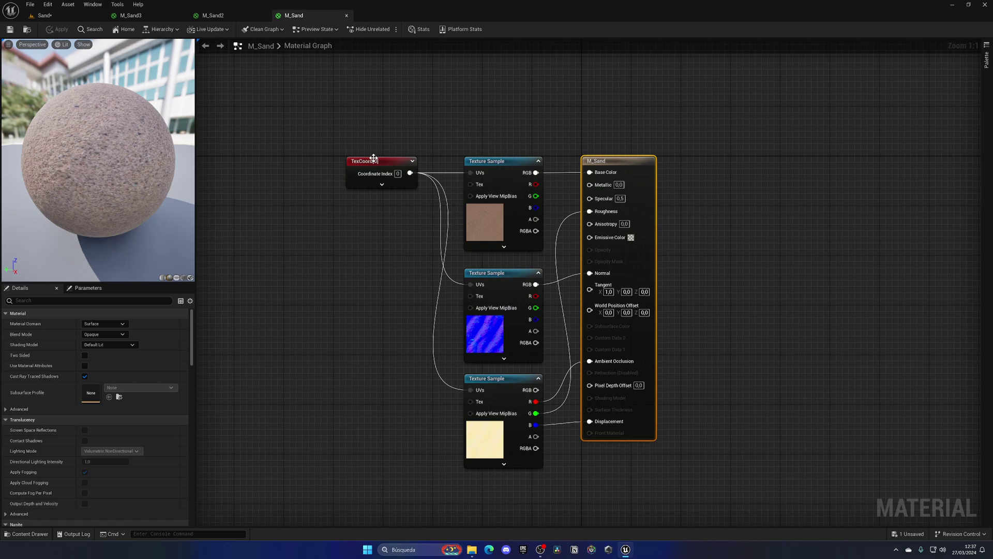
- Set both UTiling and VTiling of M_Sand's texture coordinate node to 0.1
{"action": "left_click", "coordinate": [372, 160]}
{"action": "left_click", "coordinate": [105, 333]}
{"action": "key", "text": "BackSpace"}
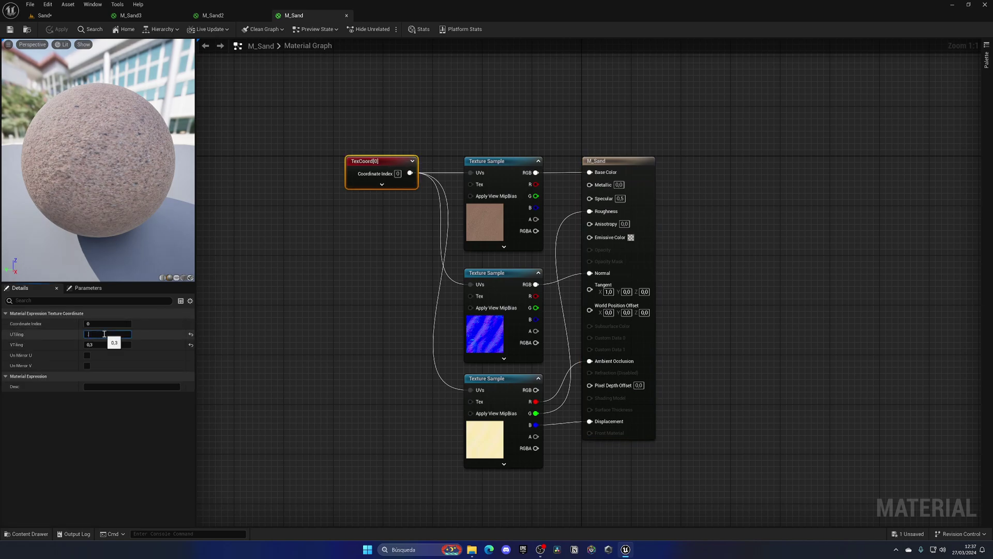
{"action": "left_click", "coordinate": [104, 333]}
{"action": "type", "text": "0,1"}
{"action": "key", "text": "Return"}
{"action": "type", "text": "."}
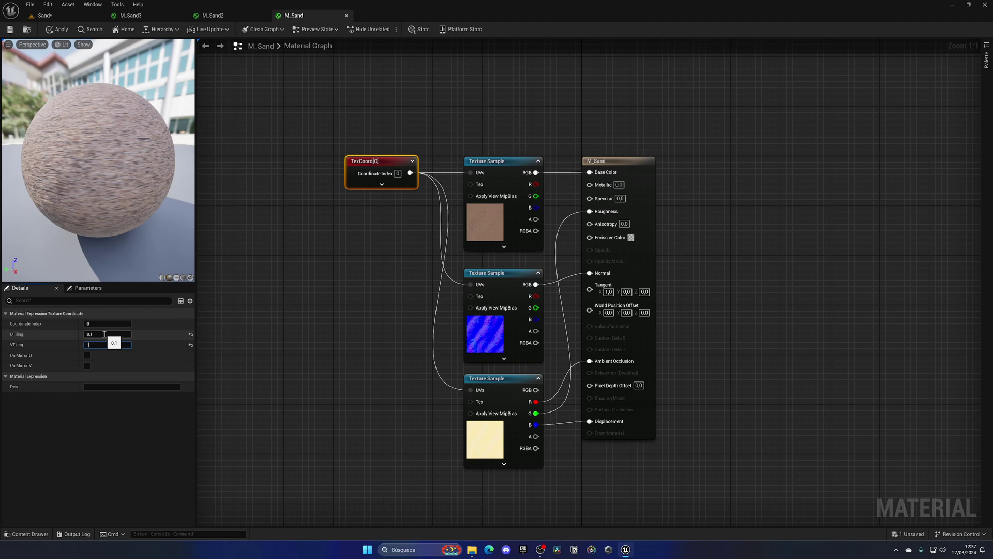
{"action": "type", "text": "1"}
{"action": "key", "text": "Return"}
- Set M_Sand's Nanite displacement magnitude to 0.5 and apply the material changes
{"action": "left_click", "coordinate": [267, 365]}
{"action": "left_click", "coordinate": [143, 302]}
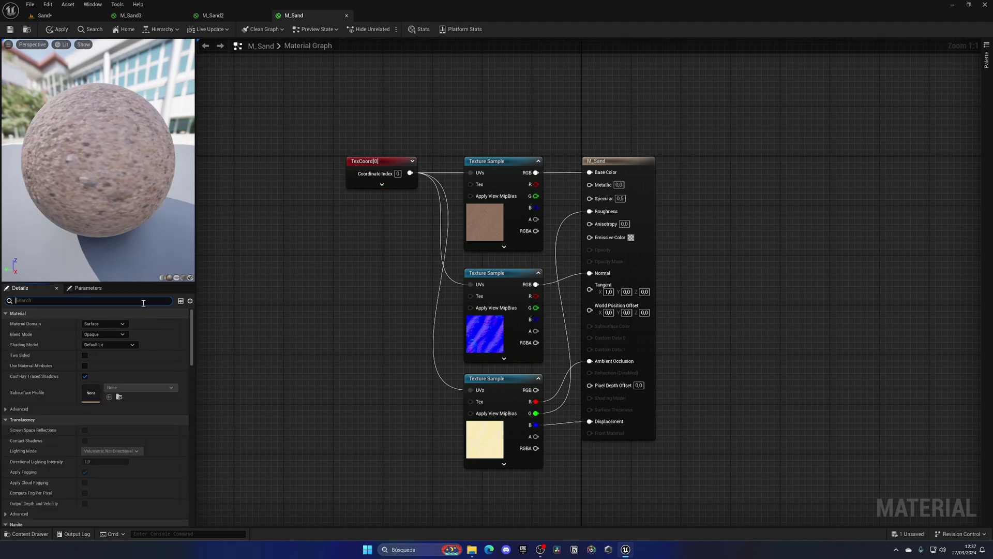
{"action": "type", "text": "nan"}
{"action": "left_click", "coordinate": [102, 357]}
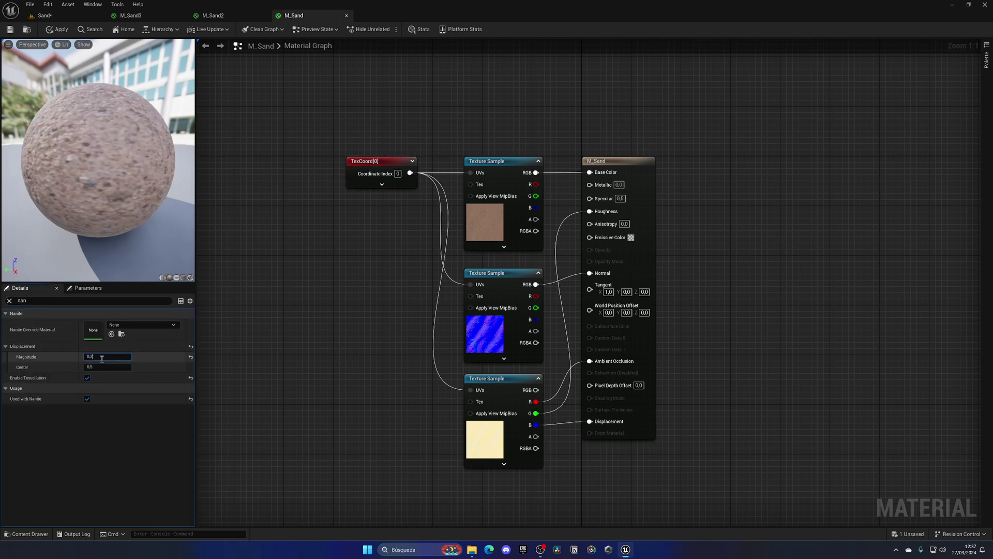
{"action": "type", "text": "0,5"}
{"action": "key", "text": "Return"}
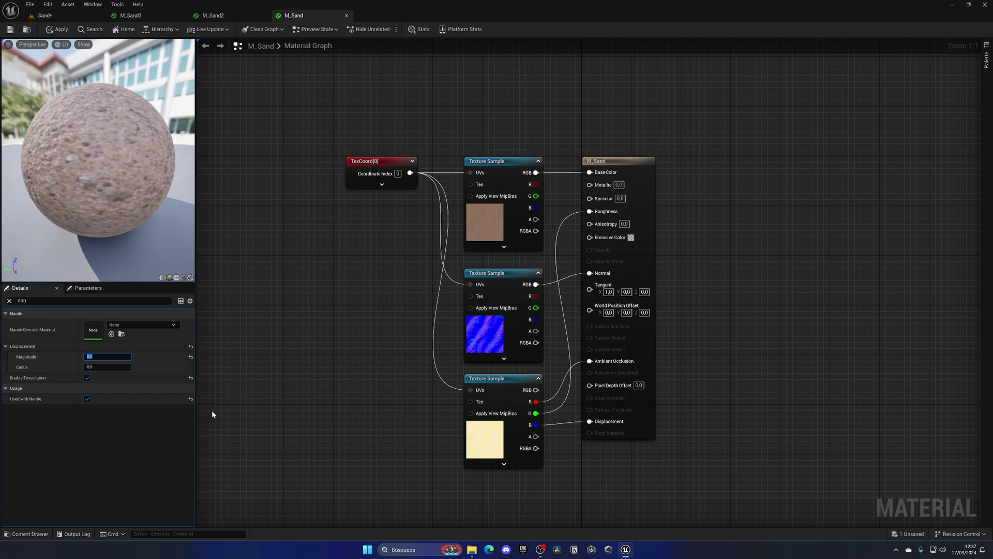
{"action": "left_click", "coordinate": [61, 29]}
- Play-test the Sand level, running the character across the landscape to examine the M_Sand ground
{"action": "left_click", "coordinate": [44, 15]}
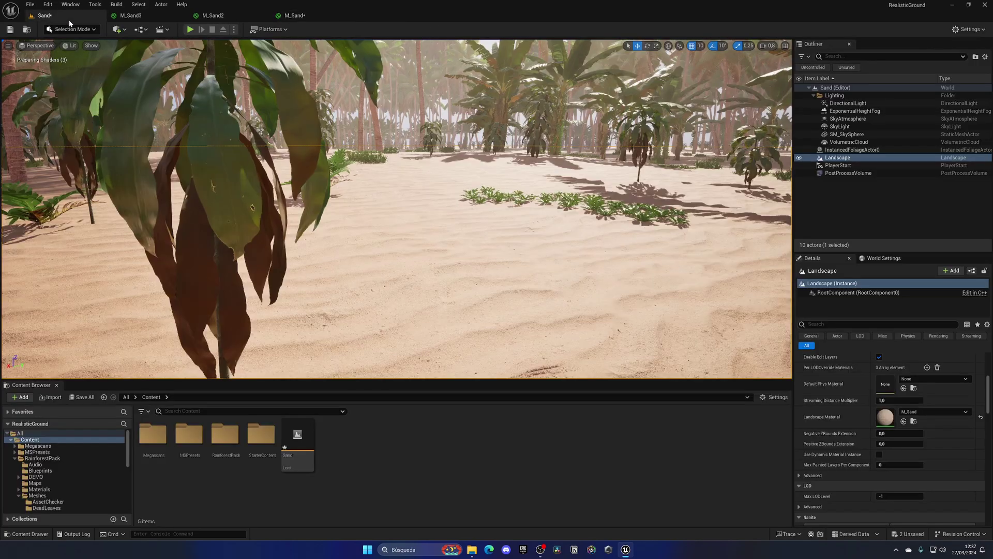
{"action": "left_click", "coordinate": [196, 30]}
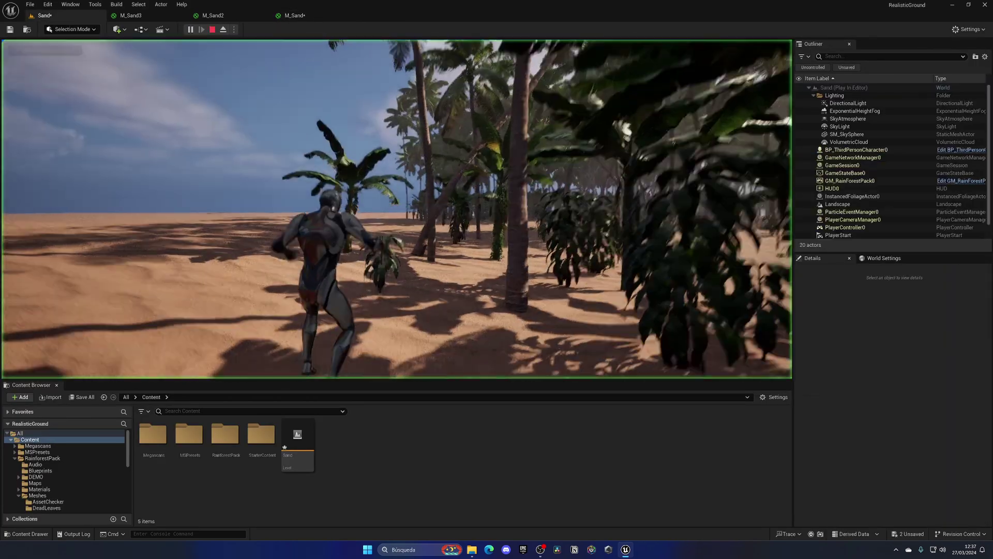
{"action": "key", "text": "w"}
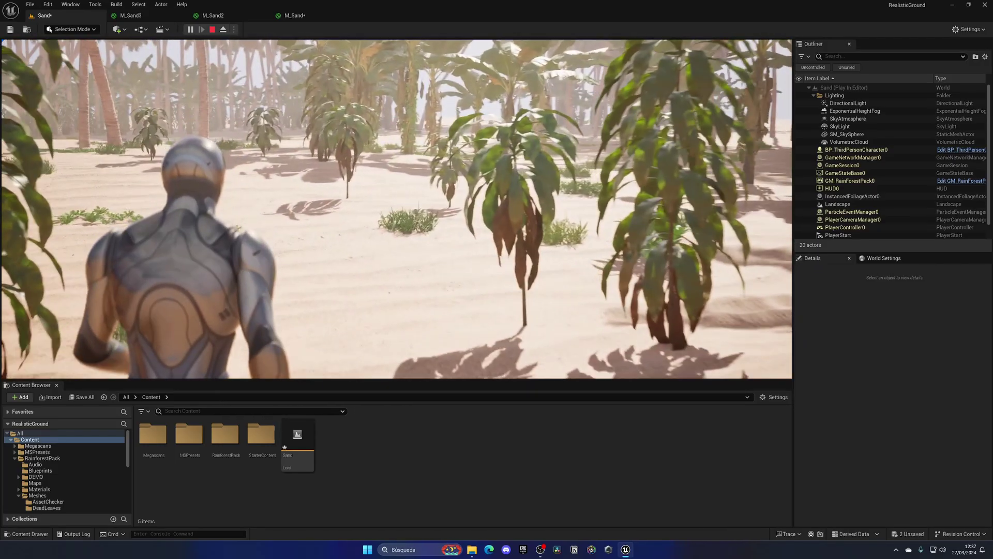
- Eject from the character and examine the ground and foliage in the Nanite Triangles visualization
{"action": "key", "text": "F8"}
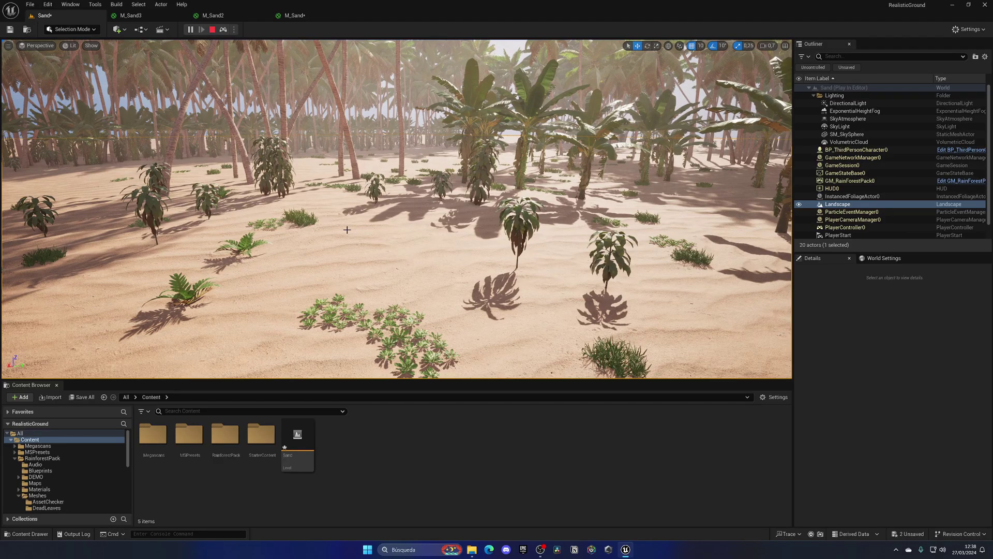
{"action": "left_click", "coordinate": [69, 46]}
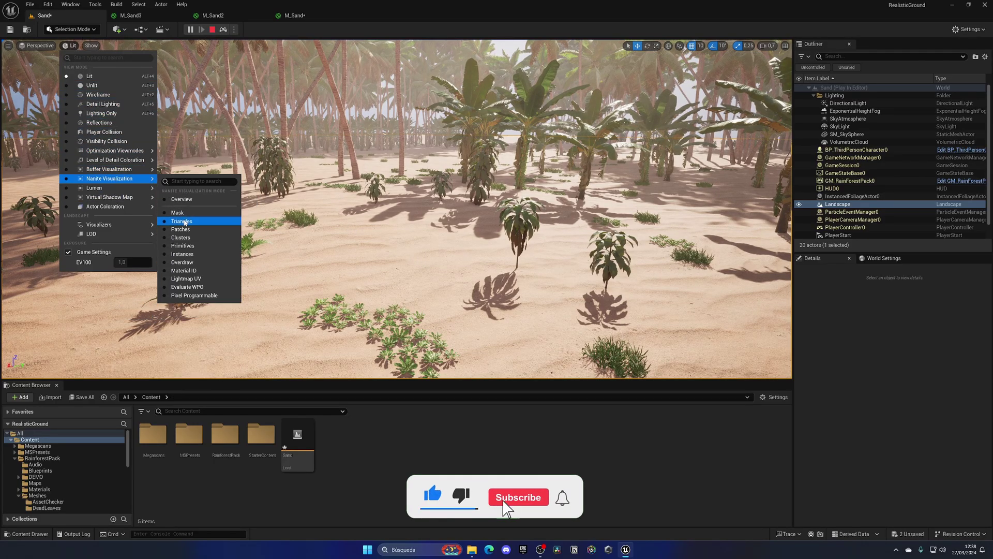
{"action": "left_click", "coordinate": [182, 222]}
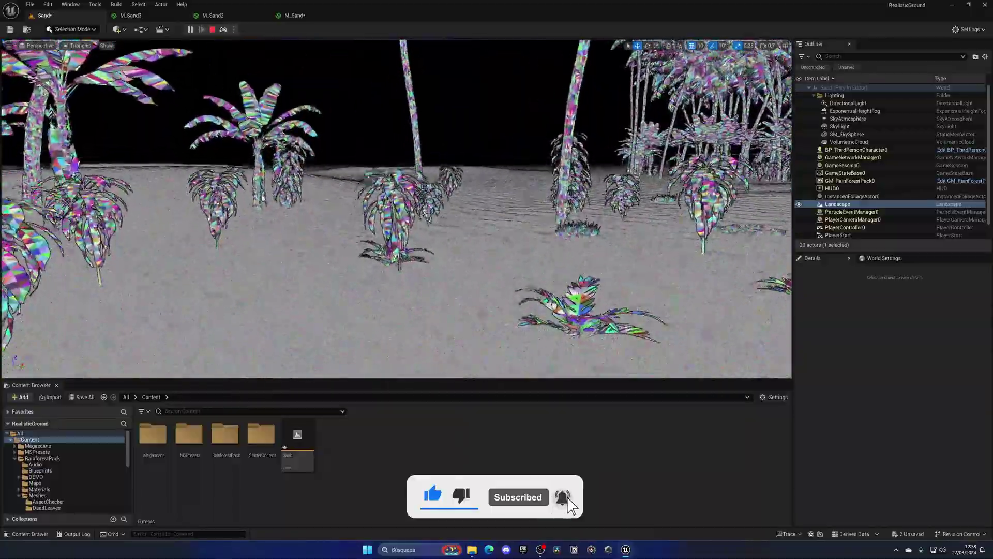
{"action": "key", "text": "a"}
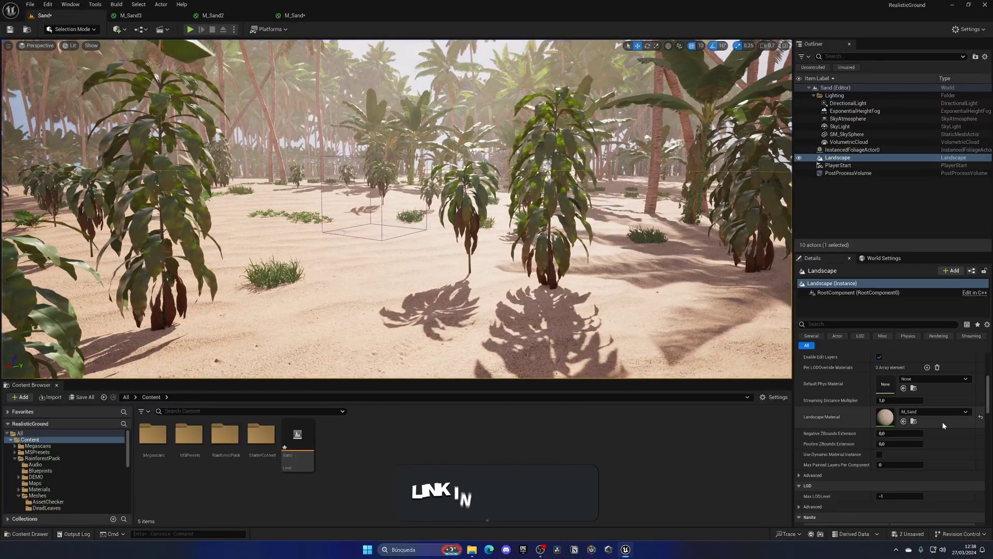
- Assign M_Sand3 as the Landscape's material and play-test the level by running the character across the sand
{"action": "left_click", "coordinate": [933, 412]}
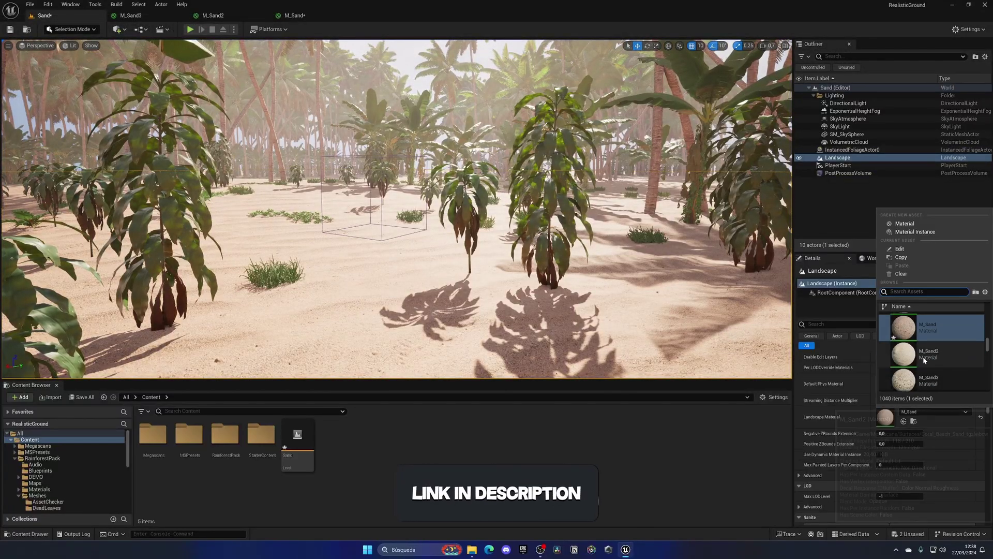
{"action": "left_click", "coordinate": [926, 380]}
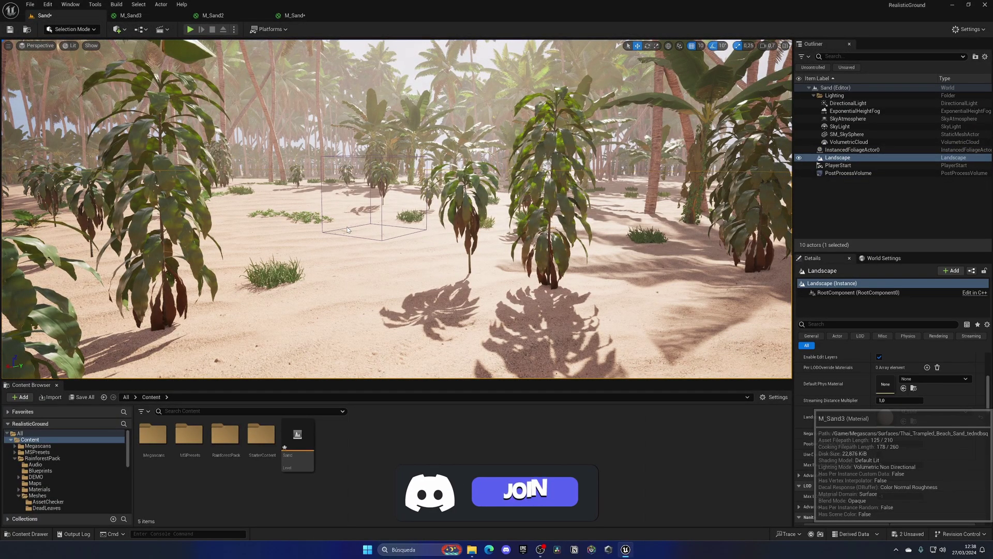
{"action": "right_click_drag", "start_coordinate": [348, 225], "coordinate": [375, 237]}
{"action": "key", "text": "s"}
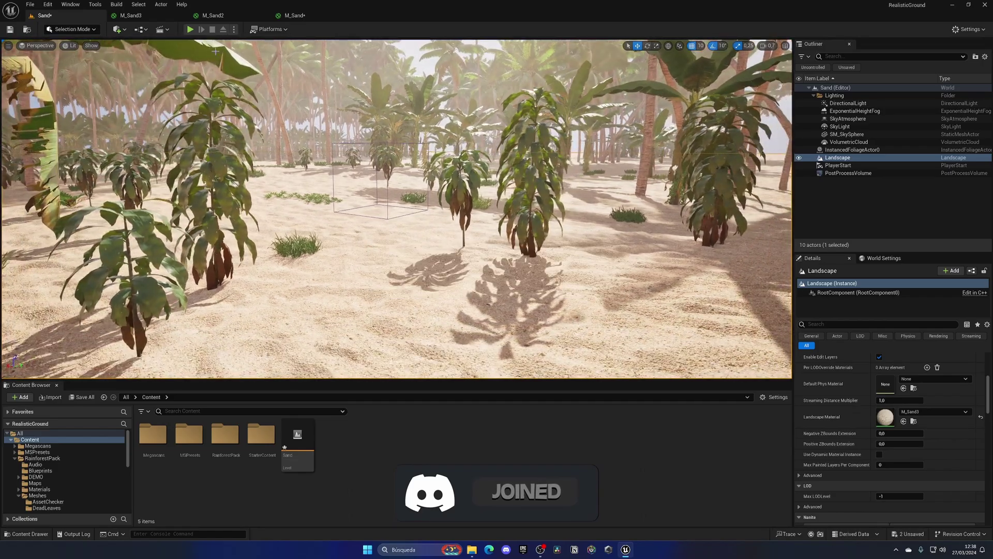
{"action": "left_click", "coordinate": [189, 29]}
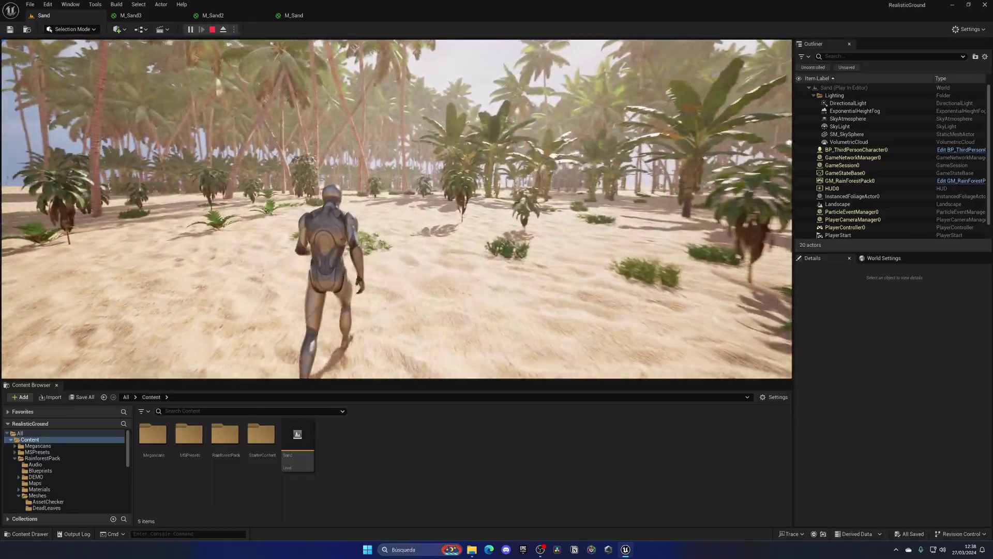
{"action": "key", "text": "w"}
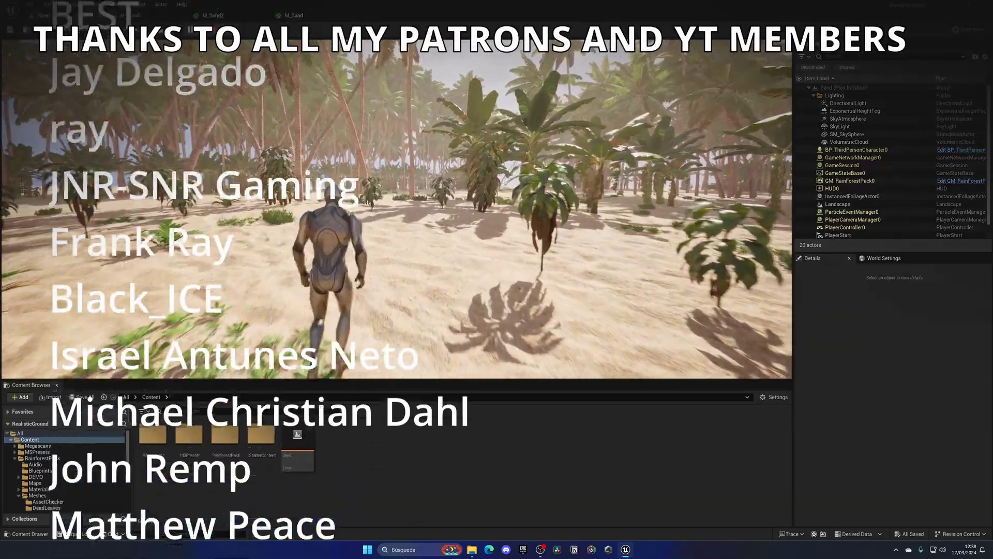